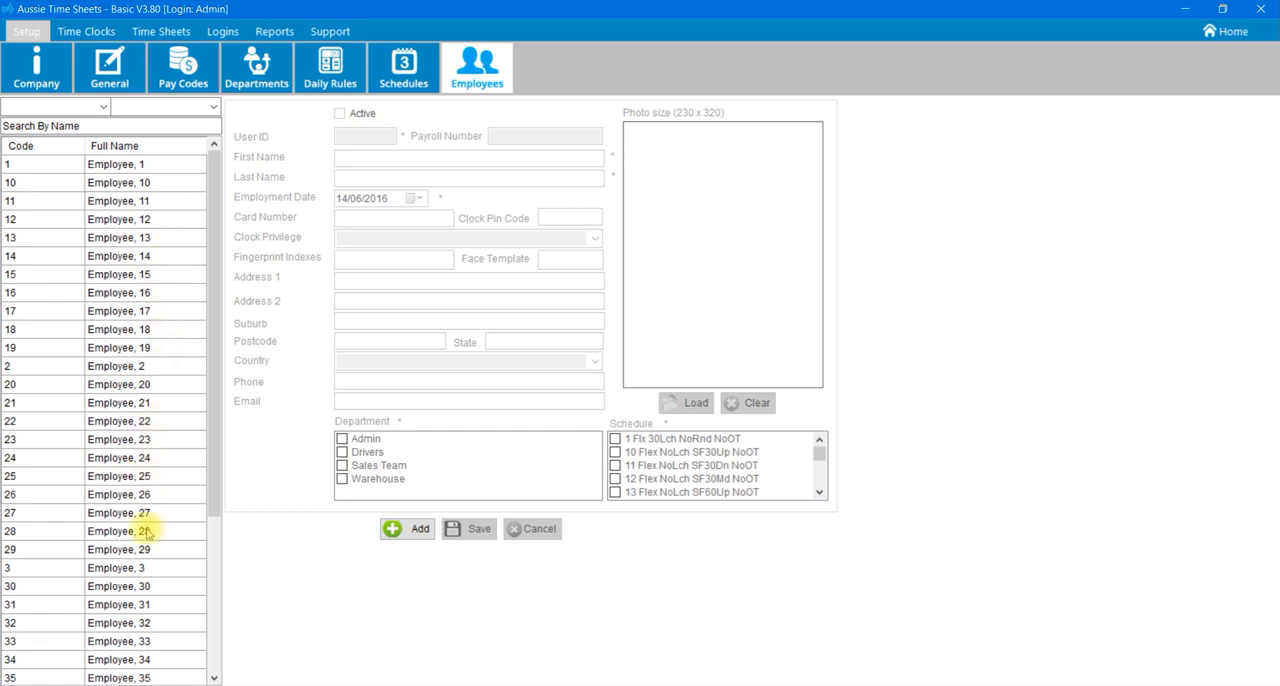
Start a new employee record and enter the employee's user ID and payroll number.
{"action": "left_click", "coordinate": [408, 537]}
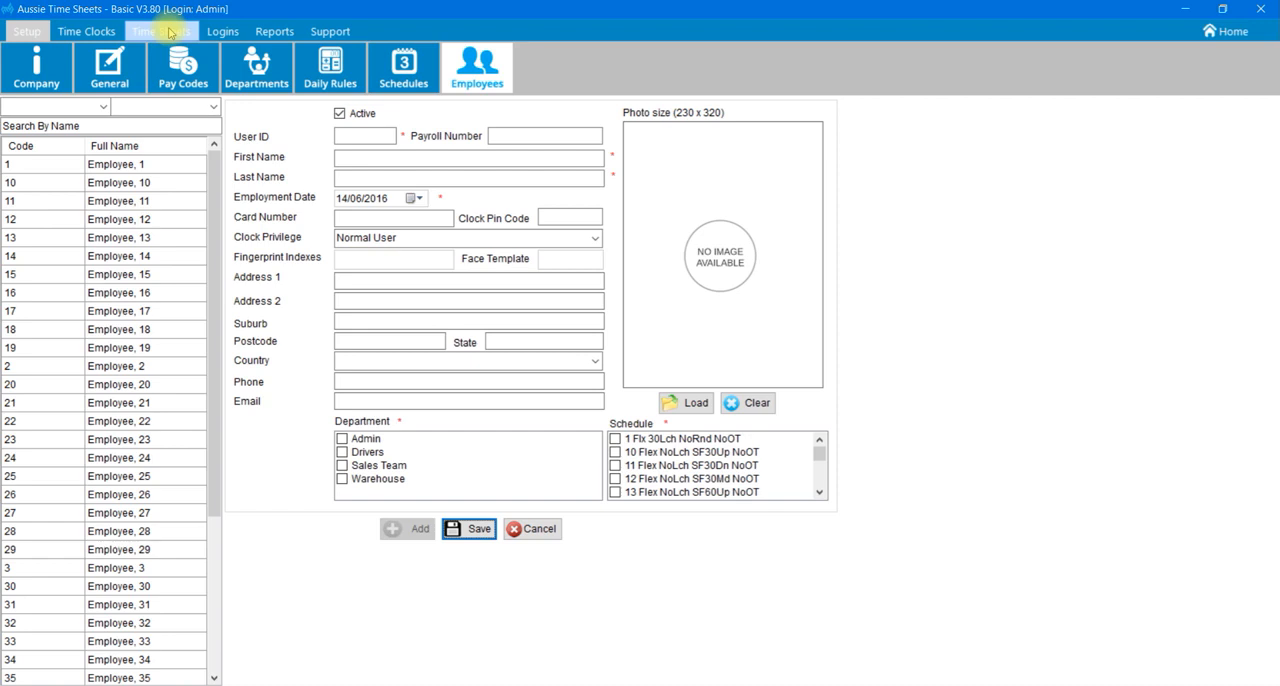
{"action": "left_click", "coordinate": [342, 137]}
{"action": "type", "text": "1"}
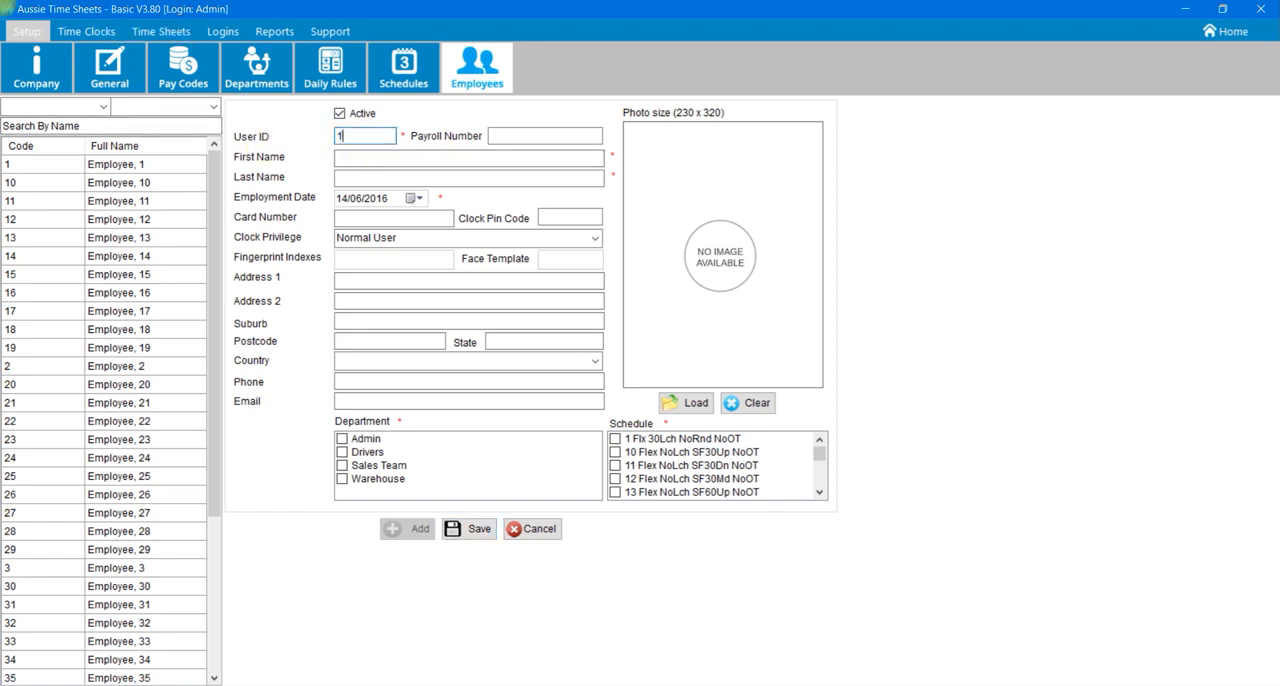
{"action": "type", "text": "00"}
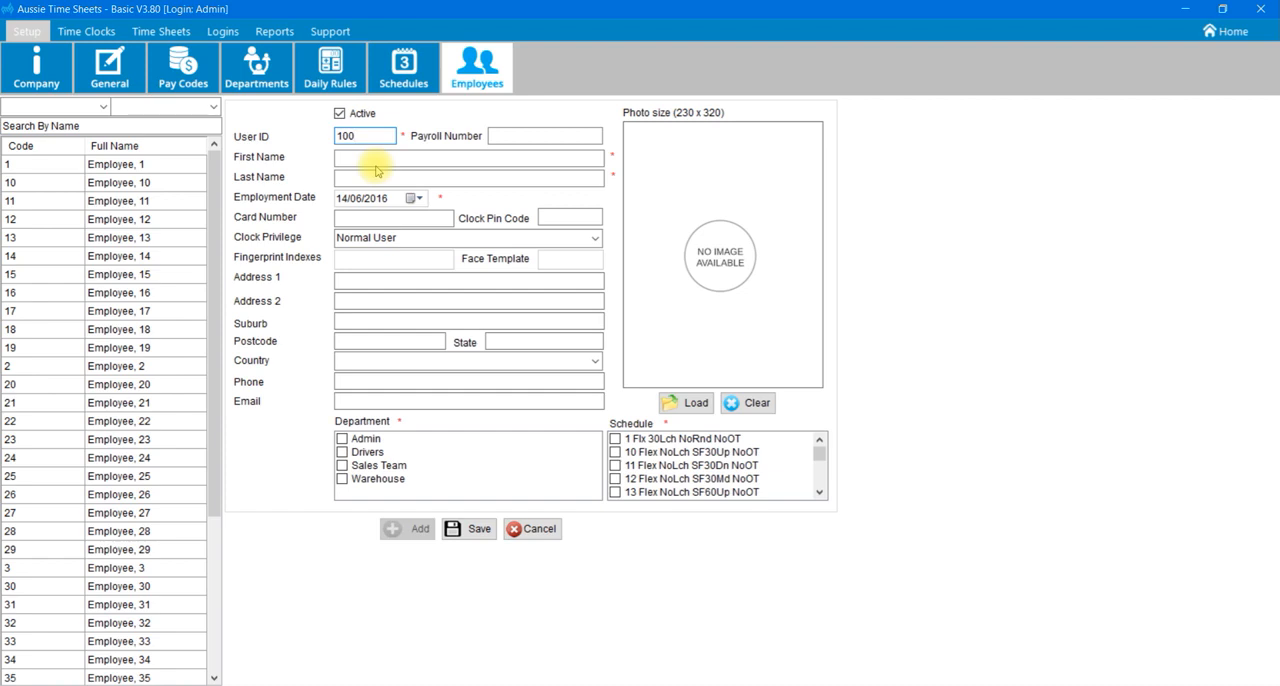
{"action": "key", "text": "Tab"}
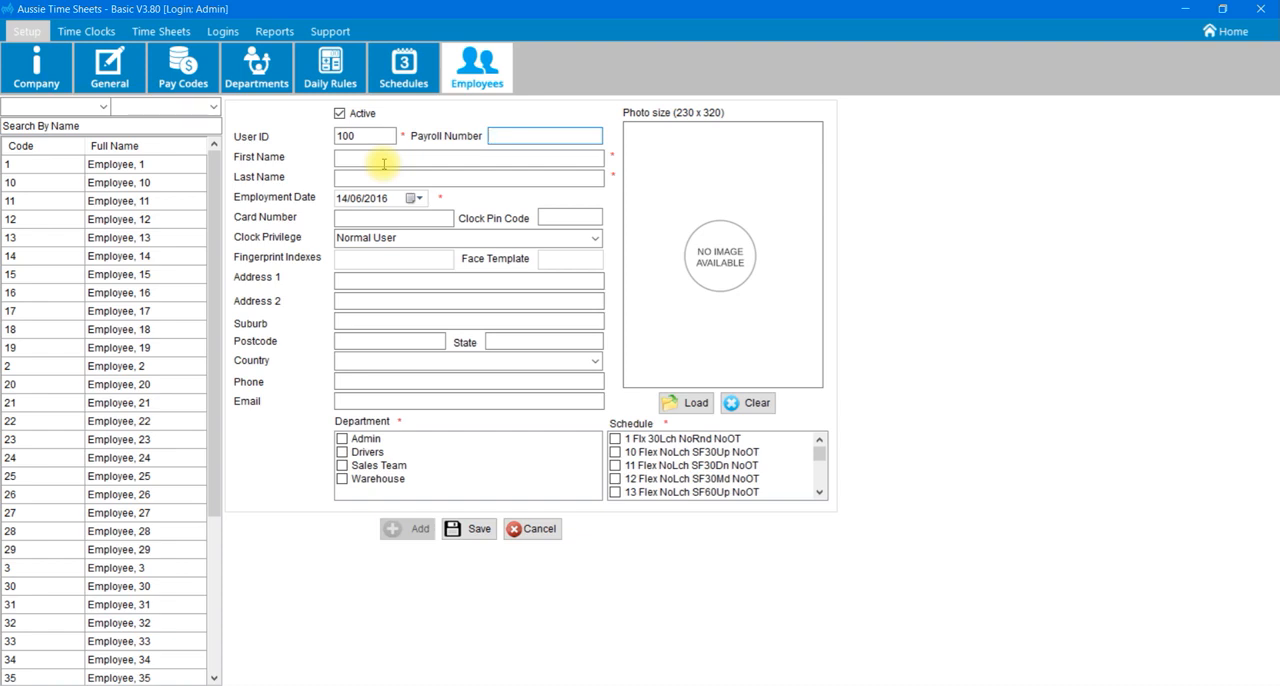
{"action": "type", "text": "E"}
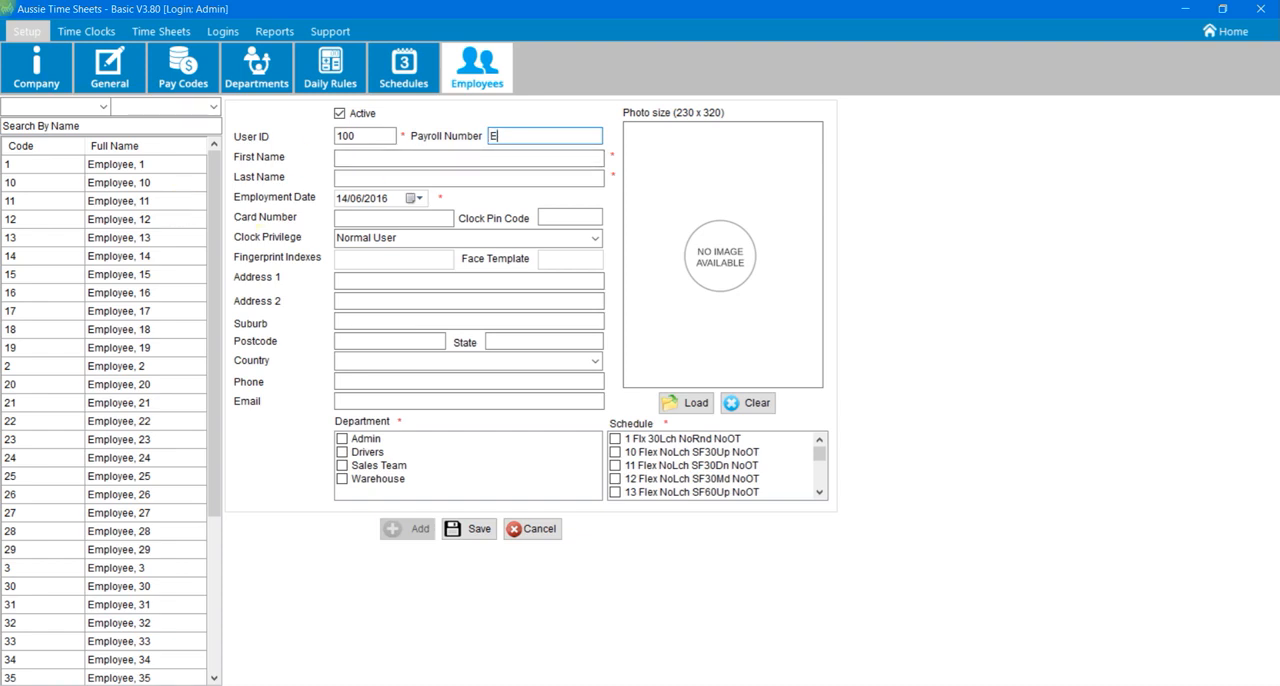
{"action": "type", "text": "MP100"}
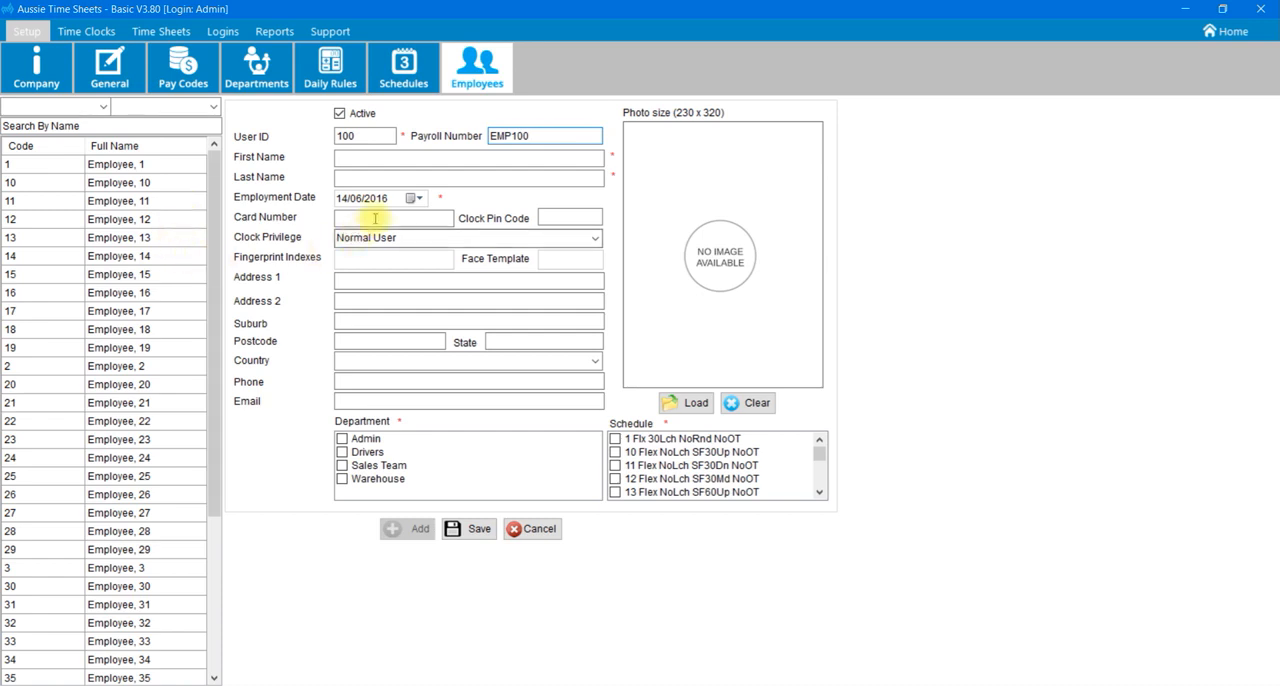
{"action": "left_click_drag", "start_coordinate": [537, 138], "coordinate": [486, 163]}
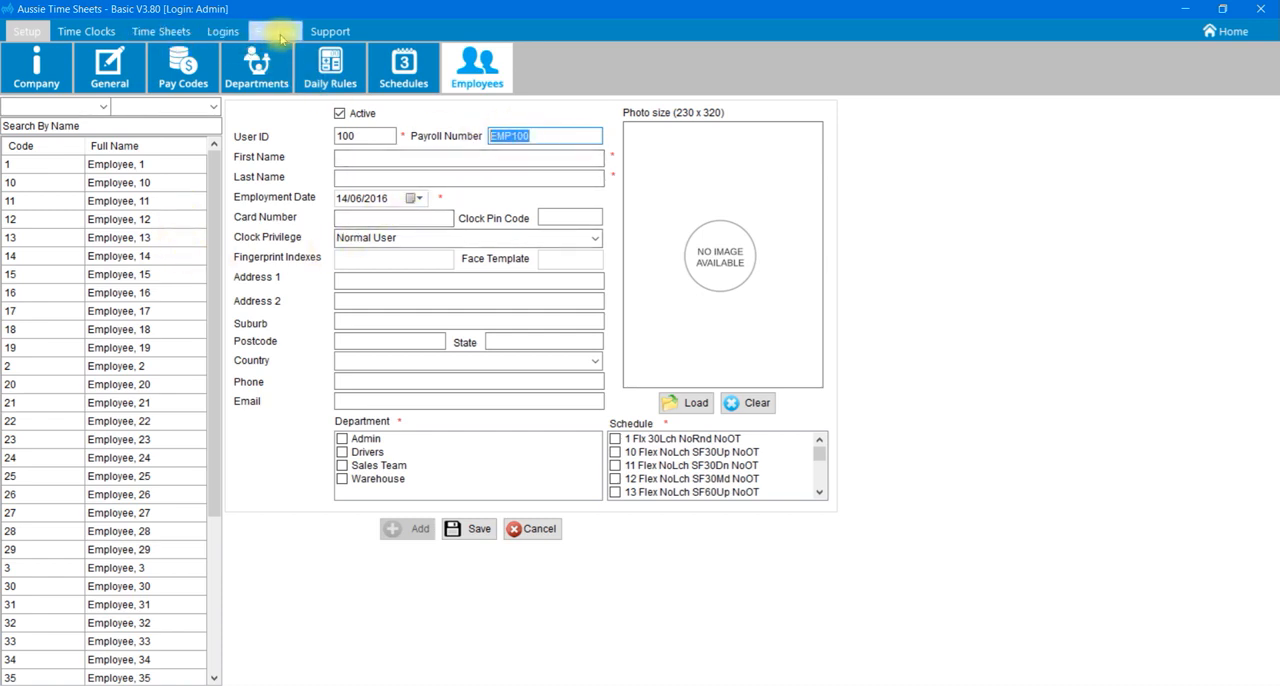
Enter the employee's first and last name and set the employment date to 1/06/2016.
{"action": "left_click", "coordinate": [367, 161]}
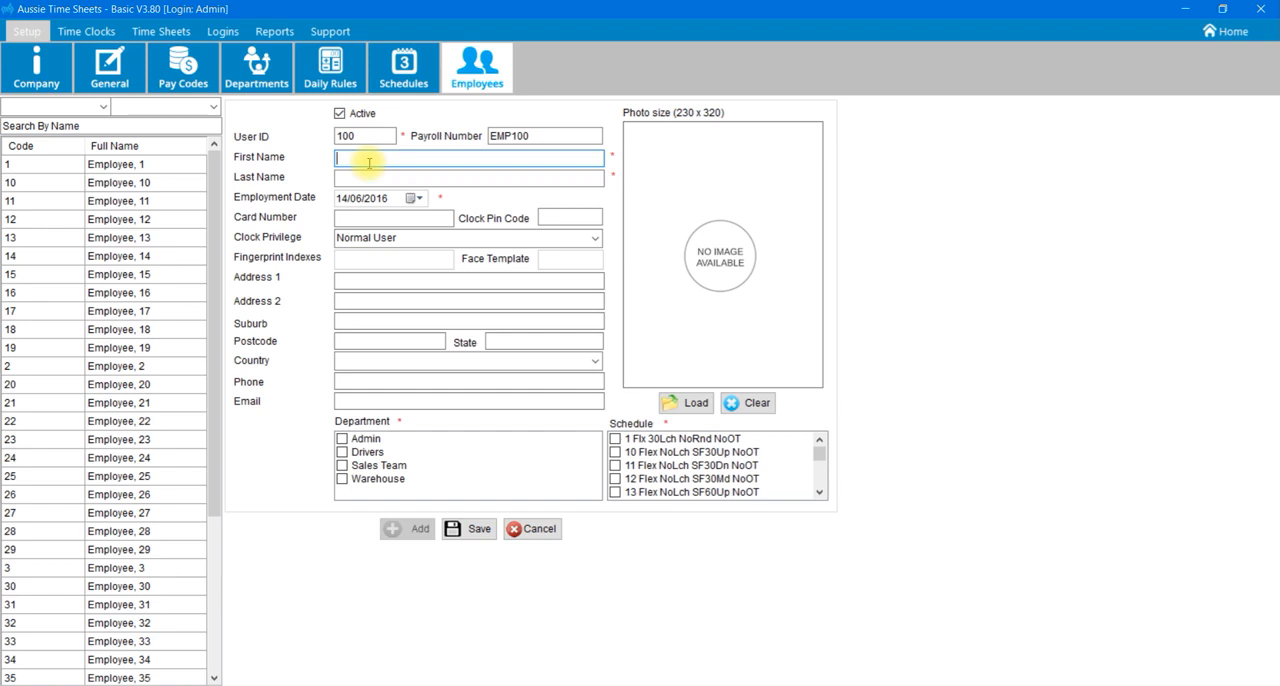
{"action": "key", "text": "Tab"}
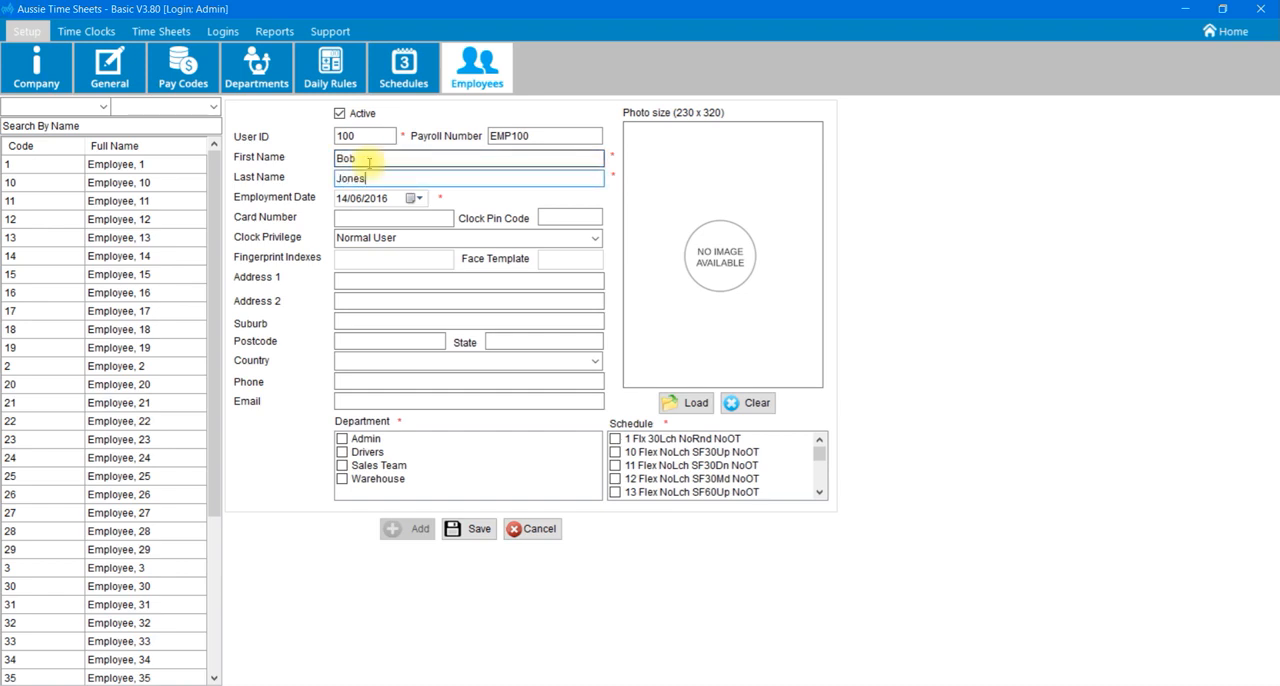
{"action": "left_click", "coordinate": [342, 197]}
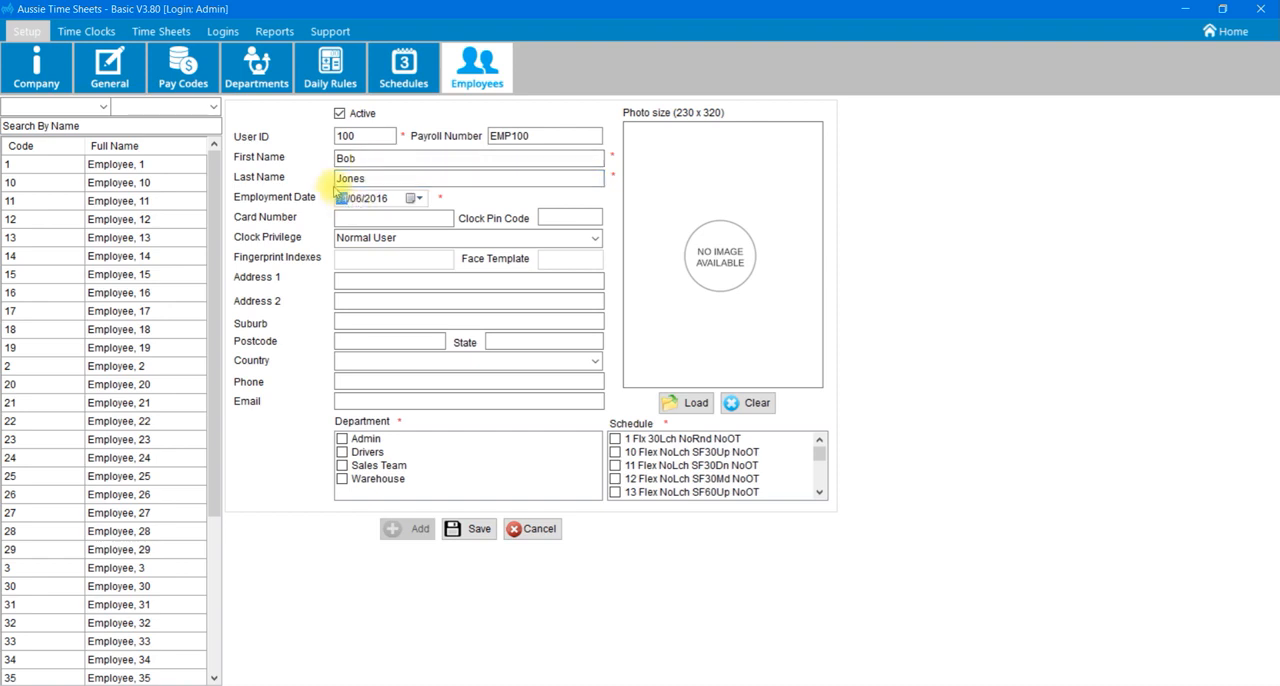
{"action": "type", "text": "1"}
{"action": "key", "text": "Tab"}
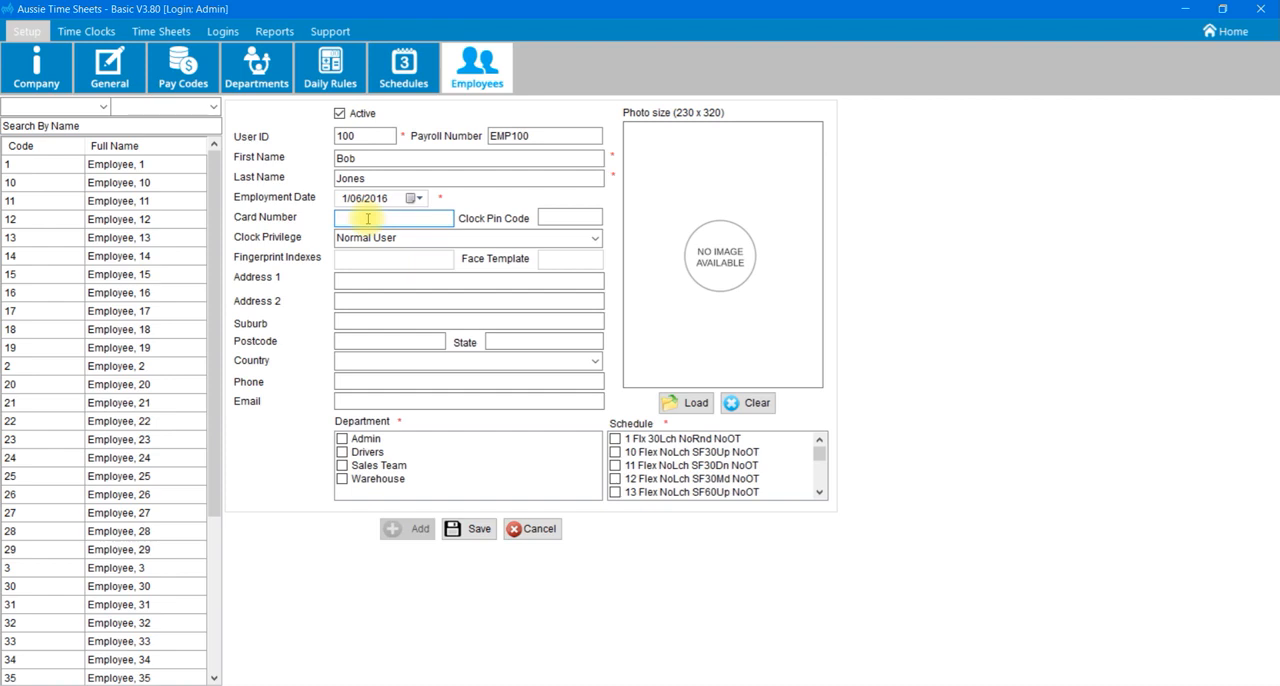
Enter the employee's card number and clock PIN code.
{"action": "type", "text": "123456789"}
{"action": "left_click", "coordinate": [556, 218]}
{"action": "type", "text": "1234"}
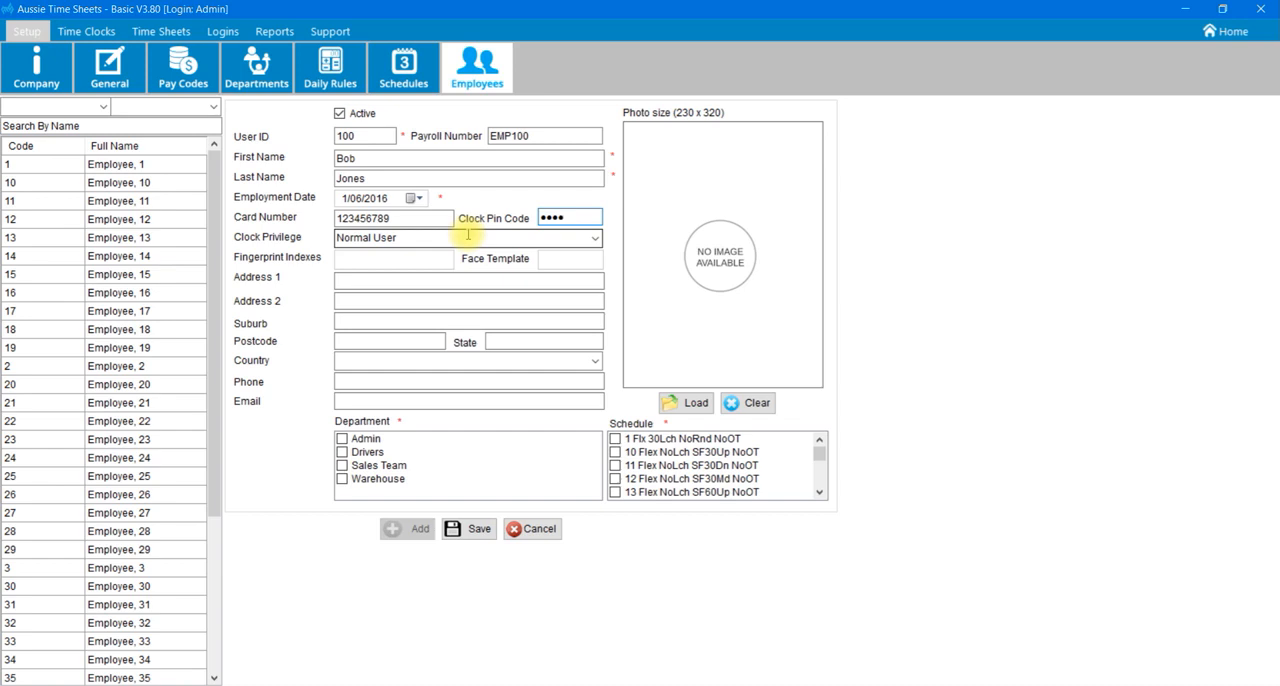
Try the Super Admin clock privilege and return the setting to Normal User.
{"action": "left_click", "coordinate": [593, 238]}
{"action": "left_click", "coordinate": [585, 256]}
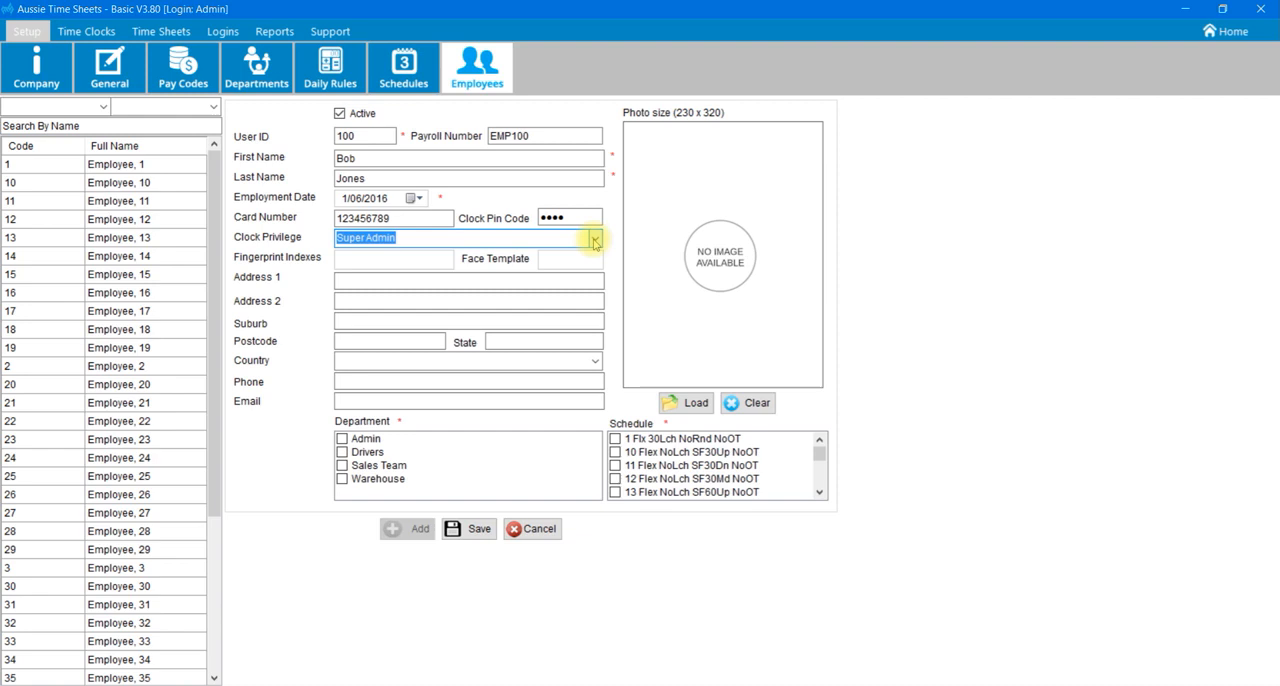
{"action": "left_click", "coordinate": [594, 240]}
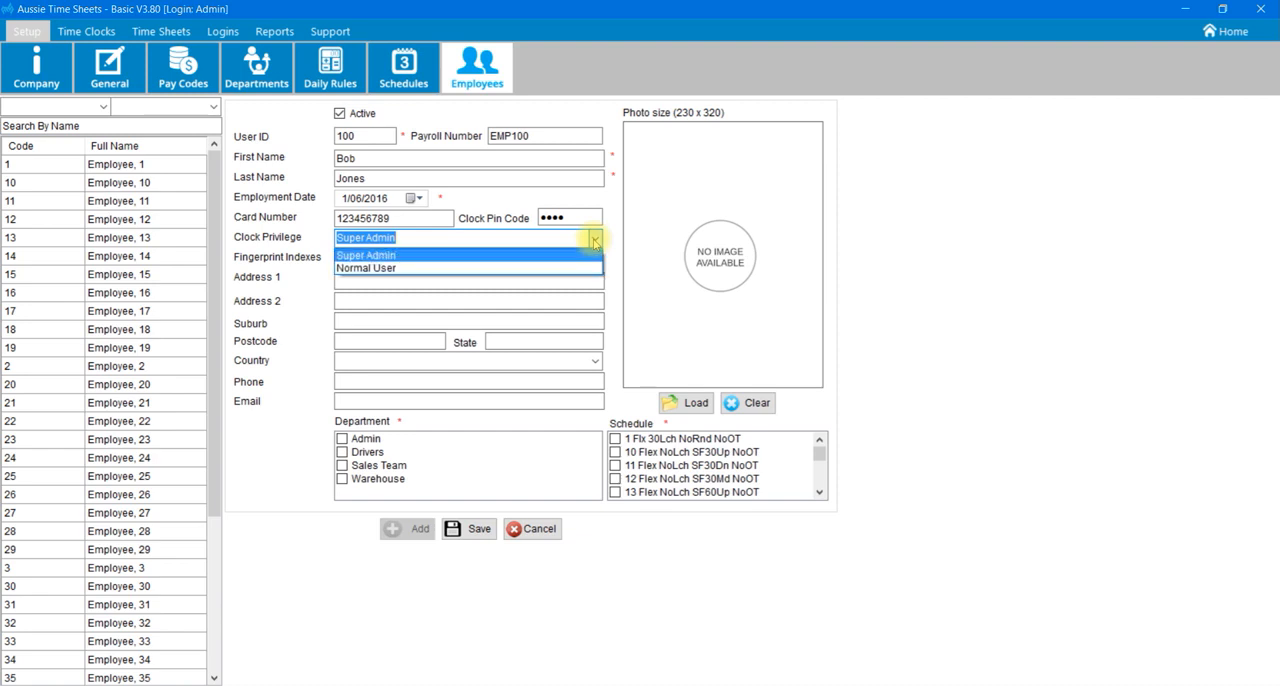
{"action": "left_click", "coordinate": [548, 268]}
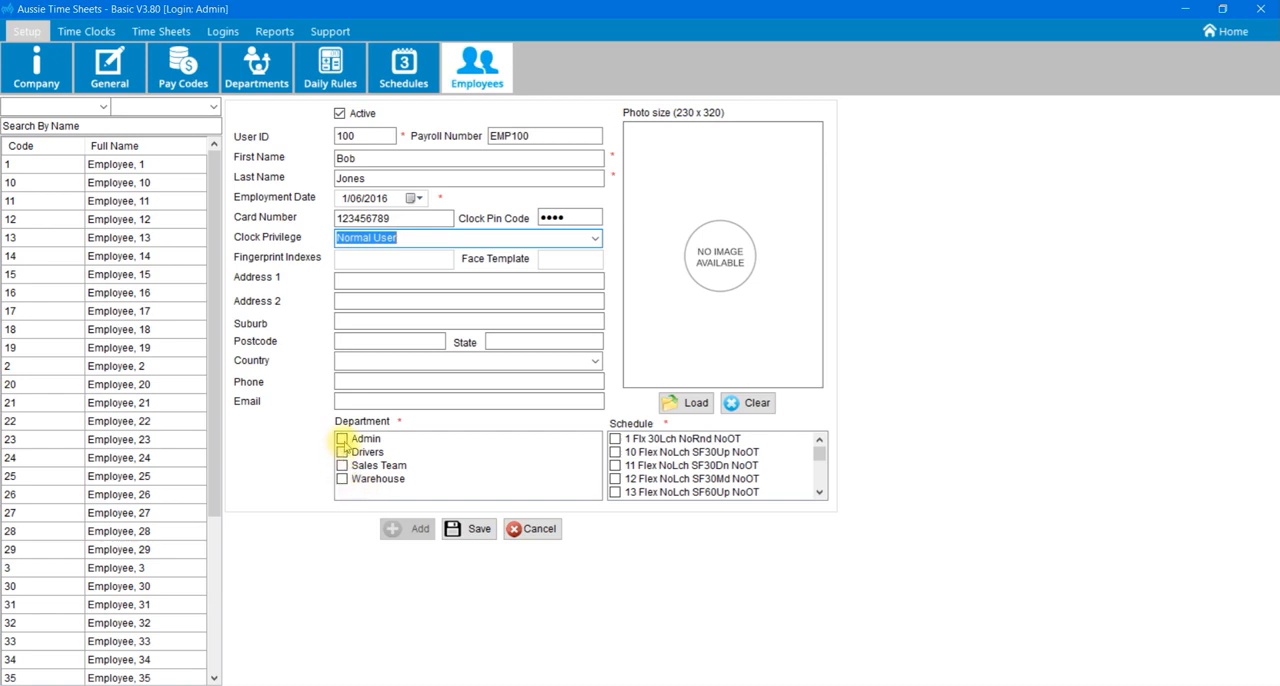
Assign the employee to the Admin department and the 1 Flx 30Lch NoRnd NoOT schedule, and try to save the record.
{"action": "left_click", "coordinate": [343, 440]}
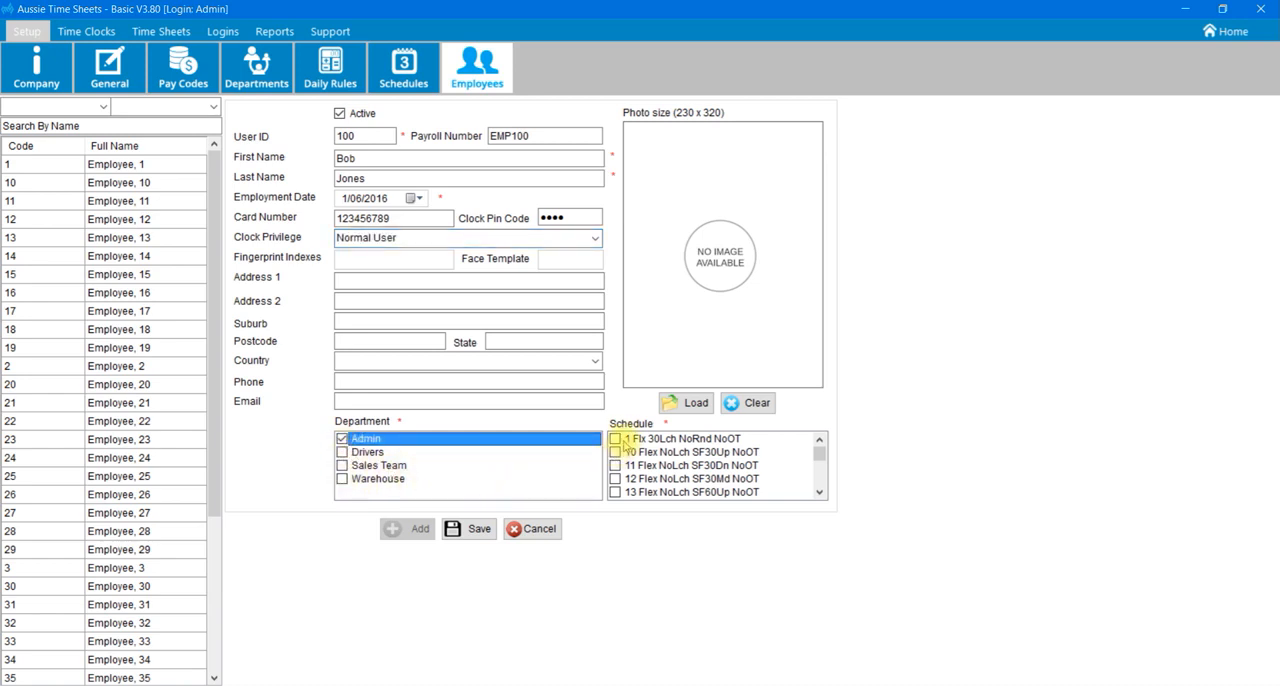
{"action": "left_click", "coordinate": [615, 441]}
{"action": "left_click", "coordinate": [615, 439]}
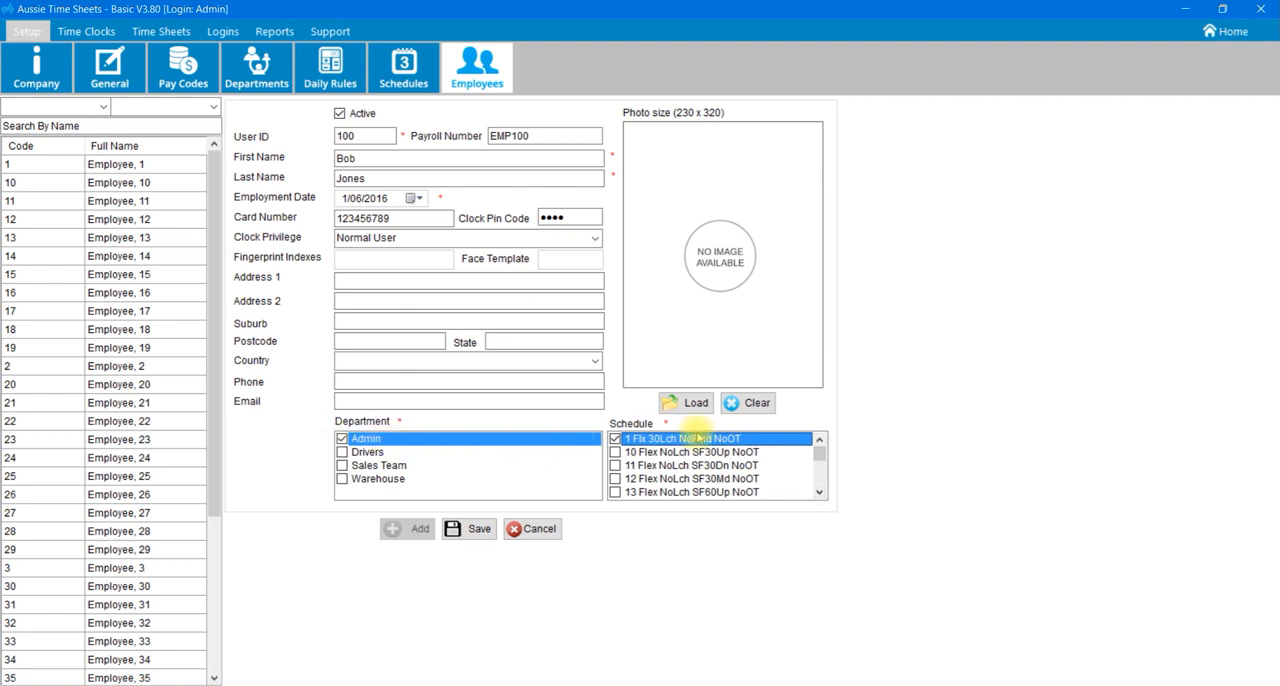
{"action": "left_click", "coordinate": [476, 530]}
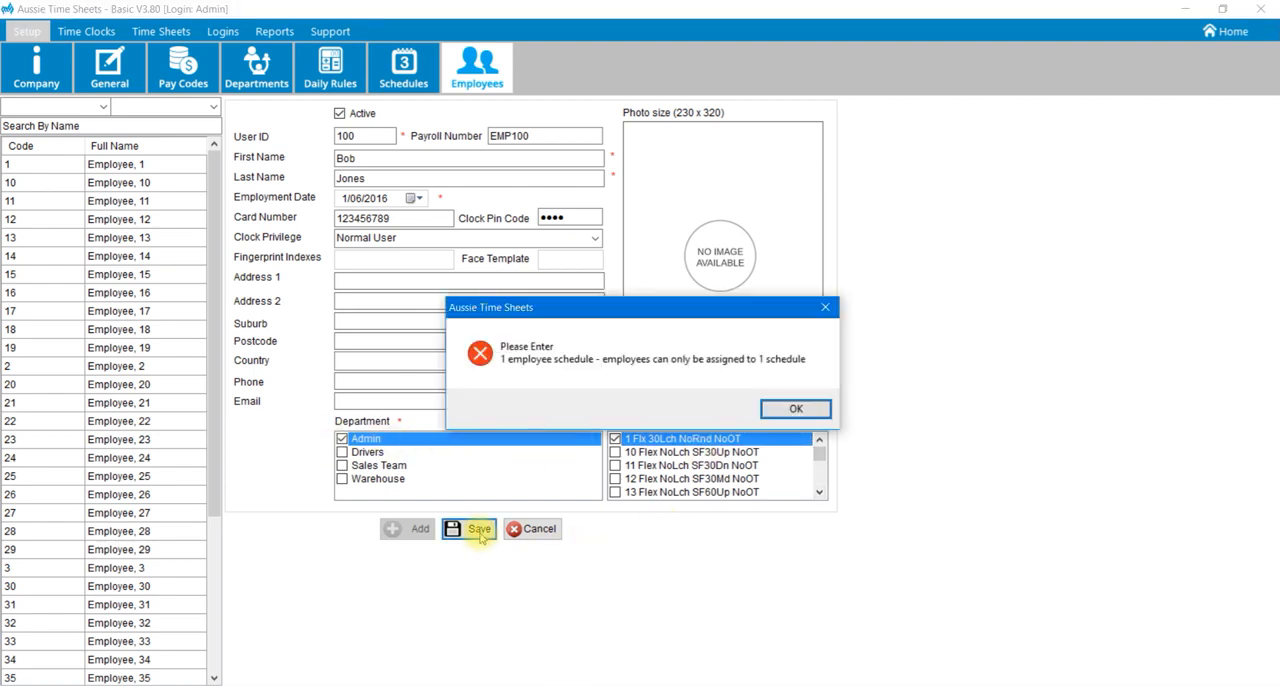
{"action": "left_click", "coordinate": [772, 410]}
Deselect the 3 Flx 30Luch NoRnd OTTime schedule, save the employee record and return to the Home screen.
{"action": "scroll", "coordinate": [820, 480], "scroll_direction": "down", "scroll_amount": 3}
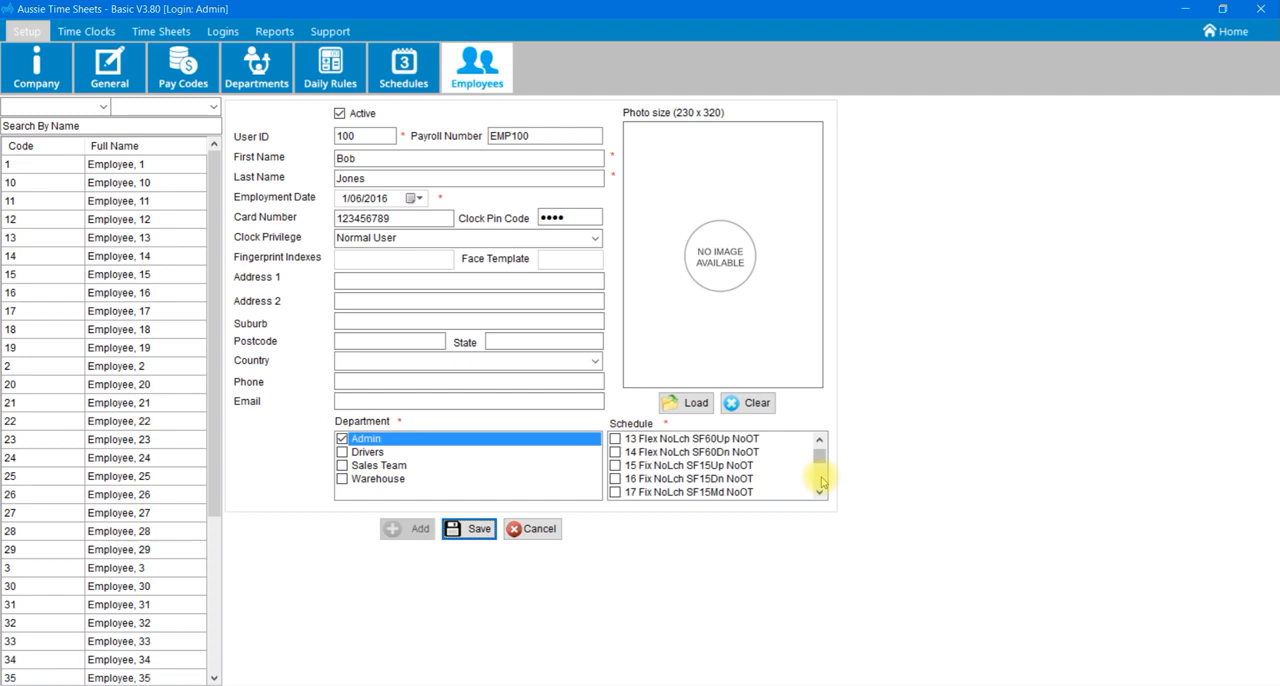
{"action": "scroll", "coordinate": [820, 483], "scroll_direction": "down", "scroll_amount": 4}
{"action": "left_click", "coordinate": [628, 466]}
{"action": "left_click", "coordinate": [616, 467]}
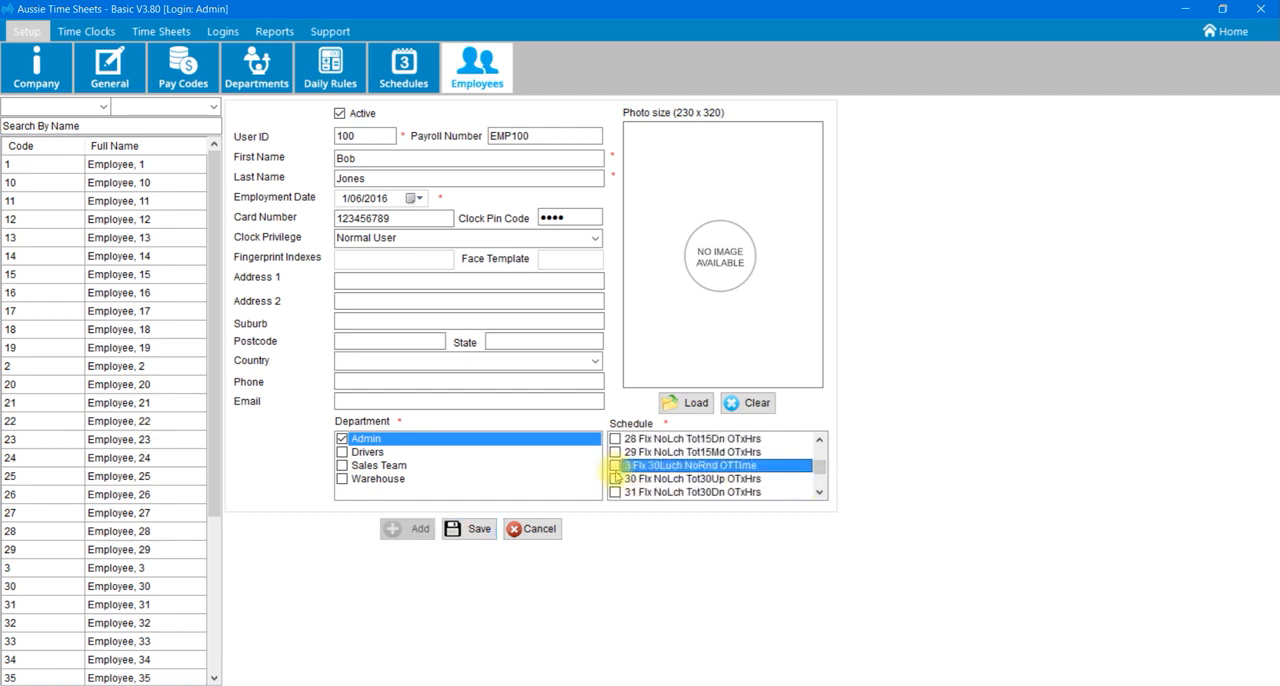
{"action": "left_click", "coordinate": [480, 529]}
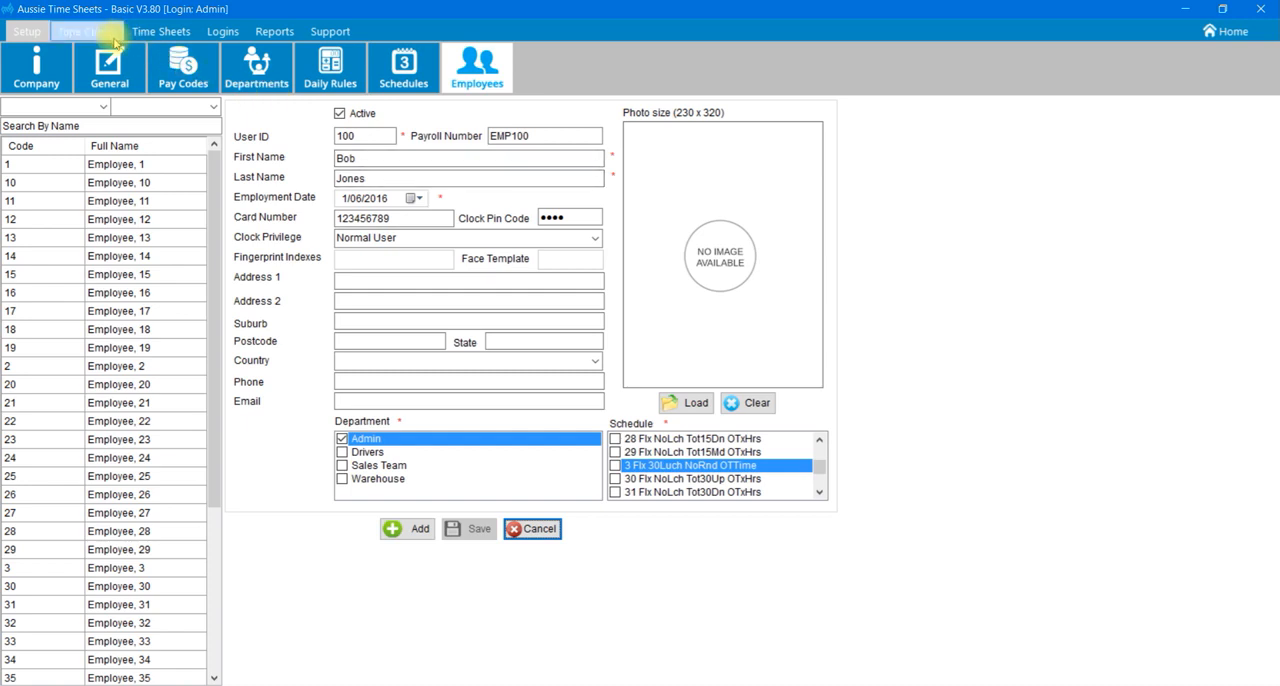
{"action": "left_click", "coordinate": [737, 31]}
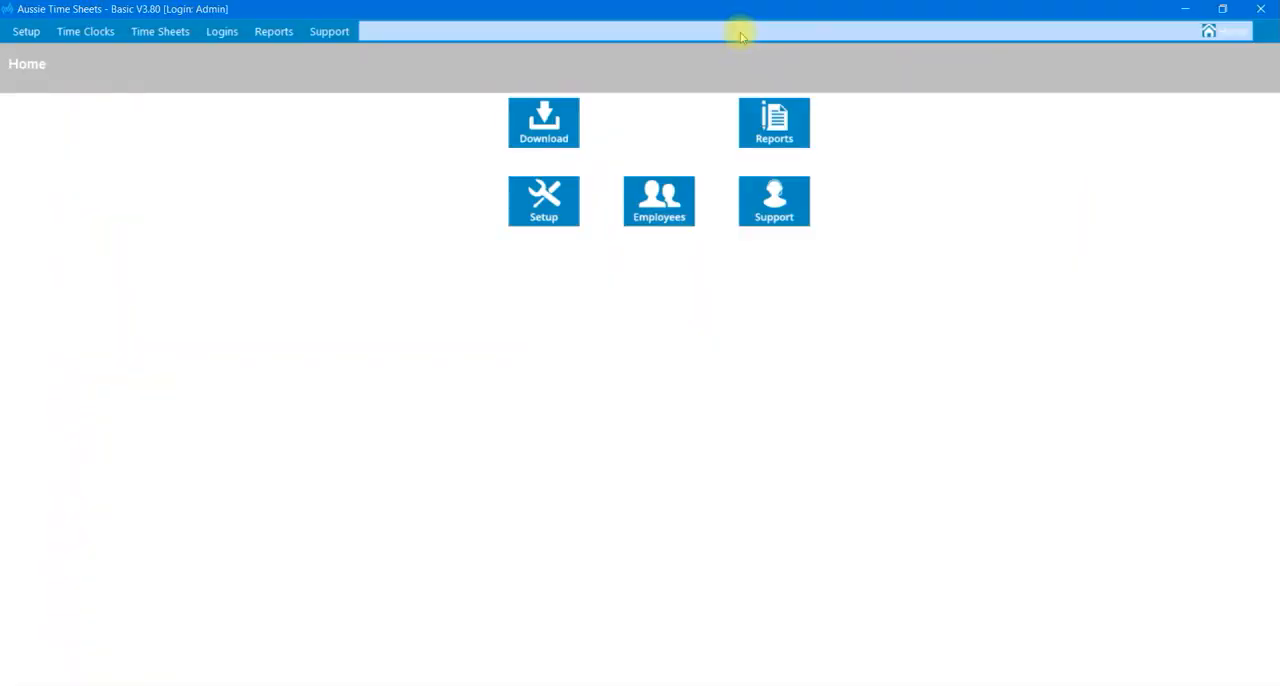